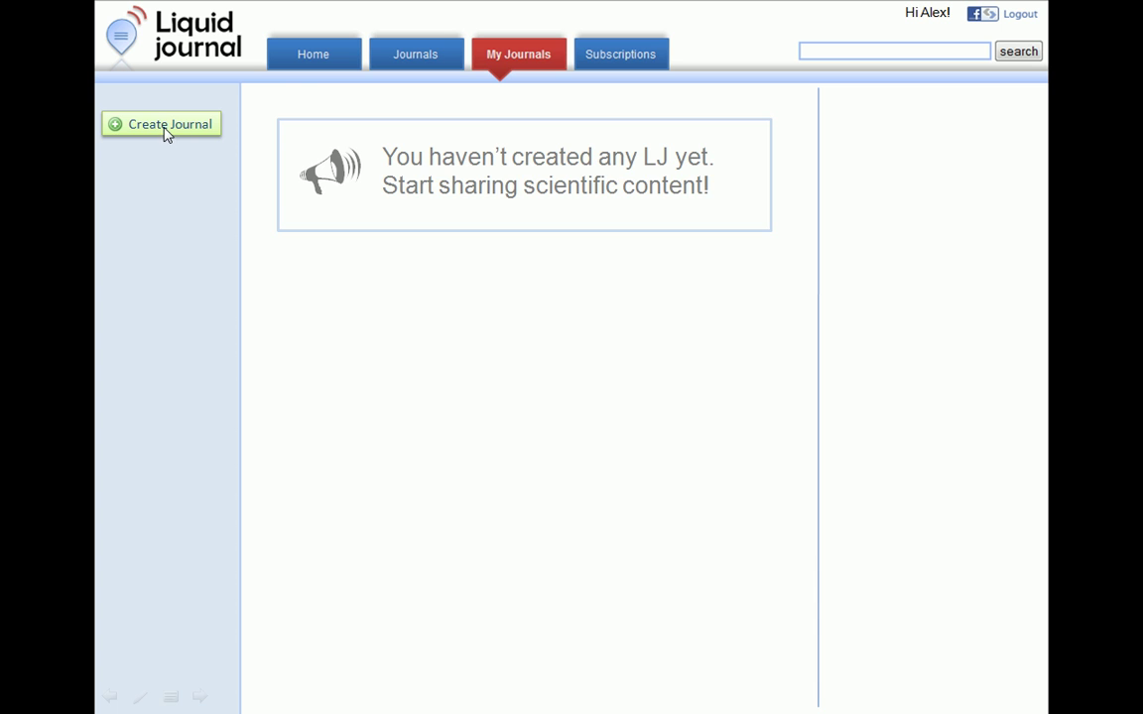
Step: Start a new journal named "Peer-review journal" with the description "Journal that groups the relevant Information about peer-review"
{"action": "left_click", "coordinate": [167, 135]}
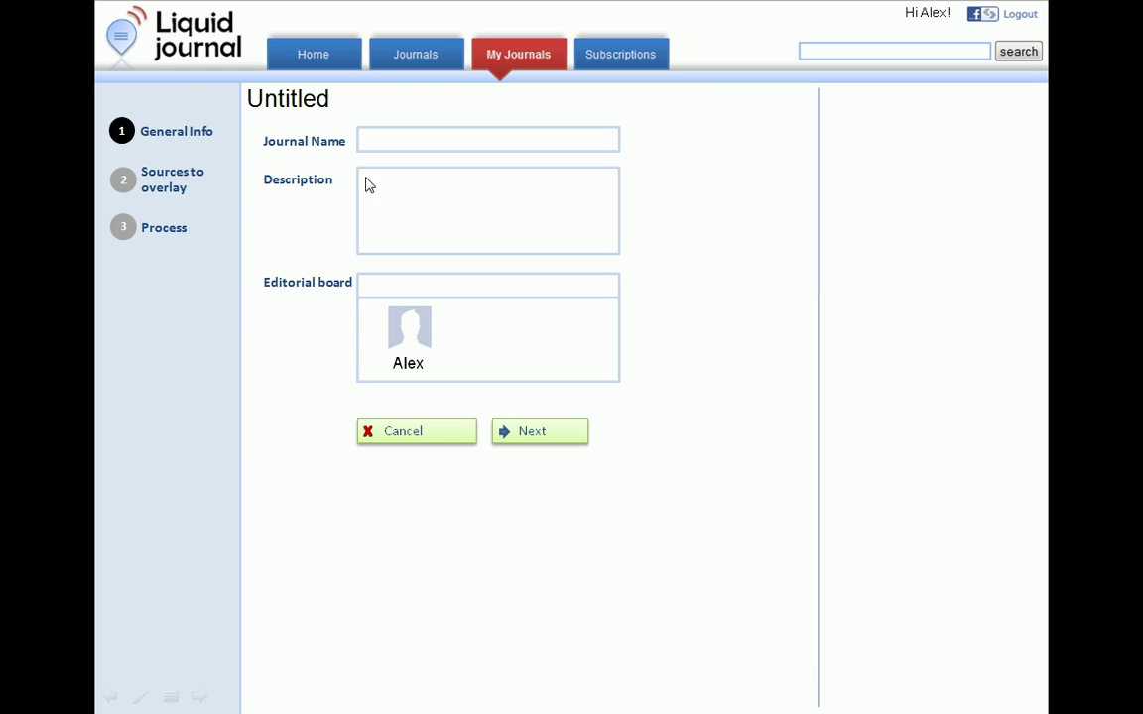
{"action": "left_click", "coordinate": [421, 152]}
{"action": "type", "text": "Peer-review journal"}
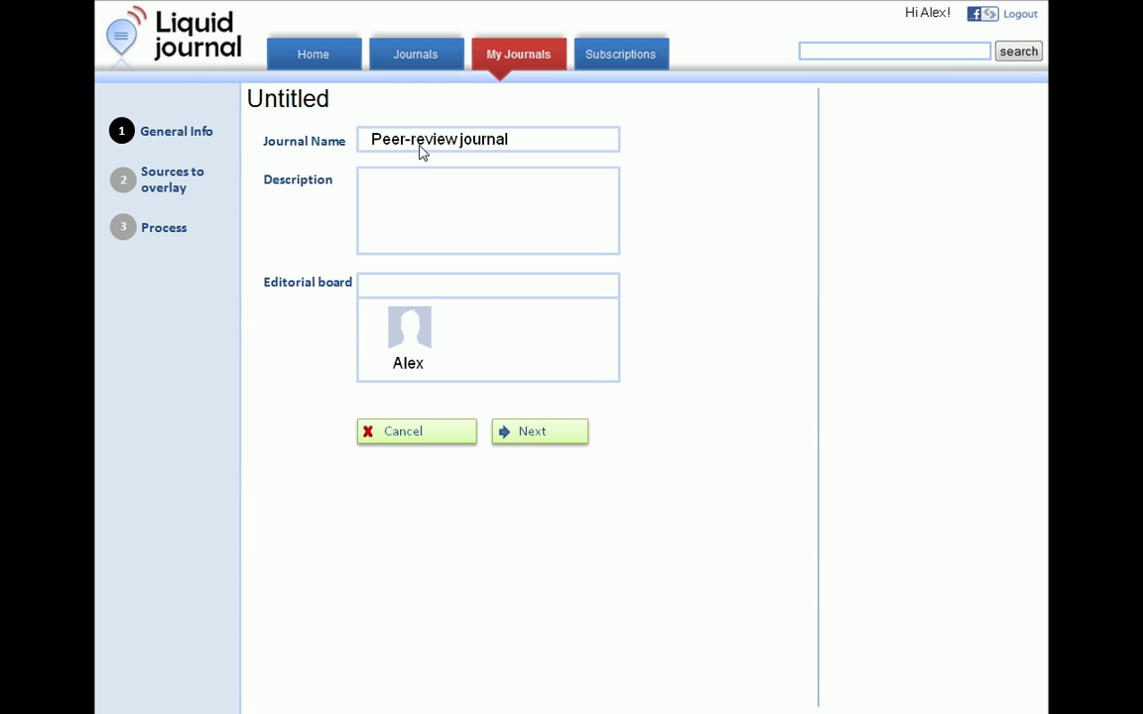
{"action": "key", "text": "Tab"}
{"action": "type", "text": "Journal tha"}
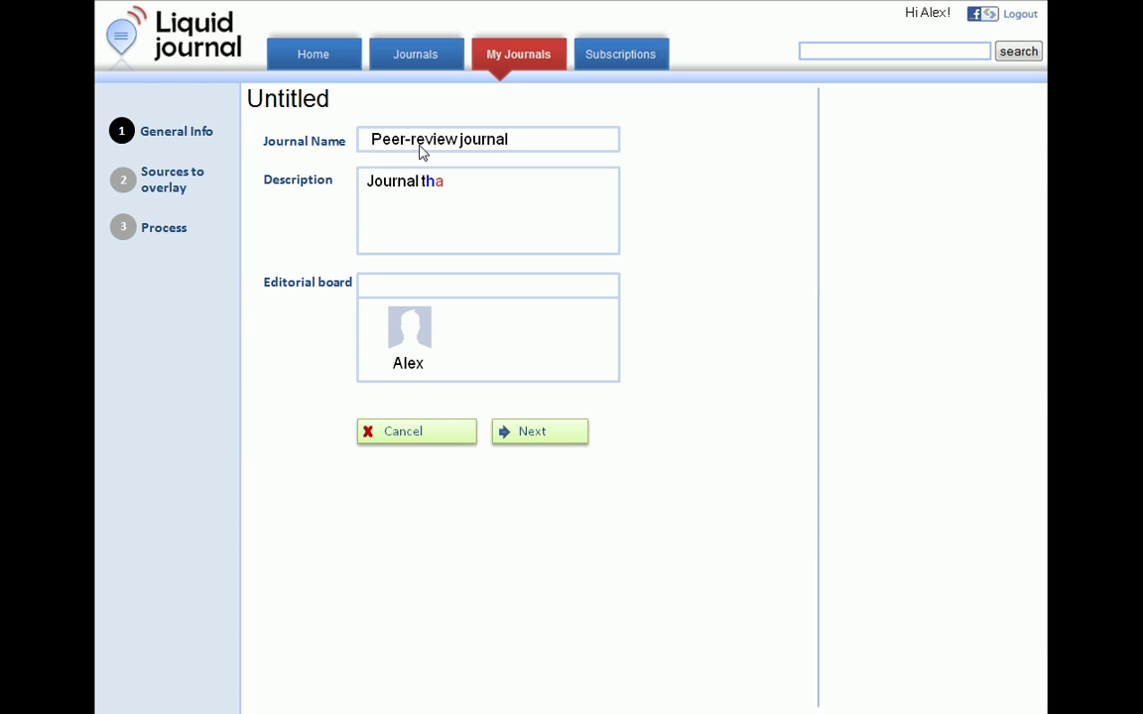
{"action": "type", "text": "t groups the relevant Information about peer-review"}
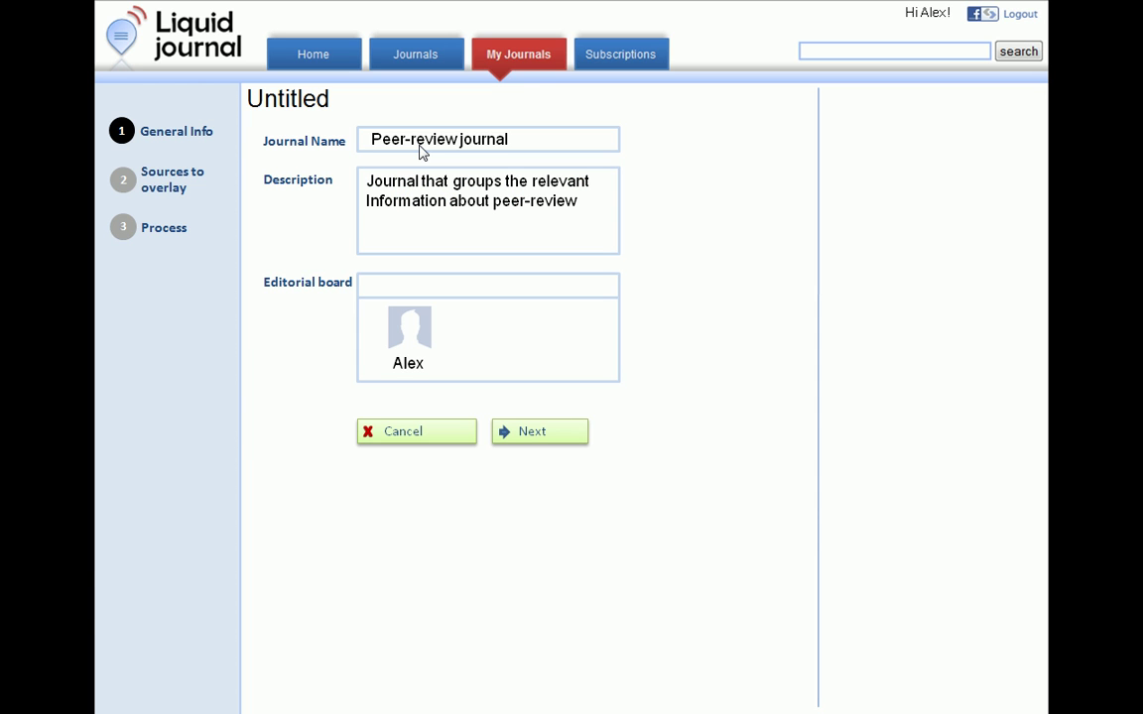
Step: Add a second editor by first name to the journal's editorial board and continue to the sources to overlay
{"action": "key", "text": "Tab"}
{"action": "type", "text": "Joe"}
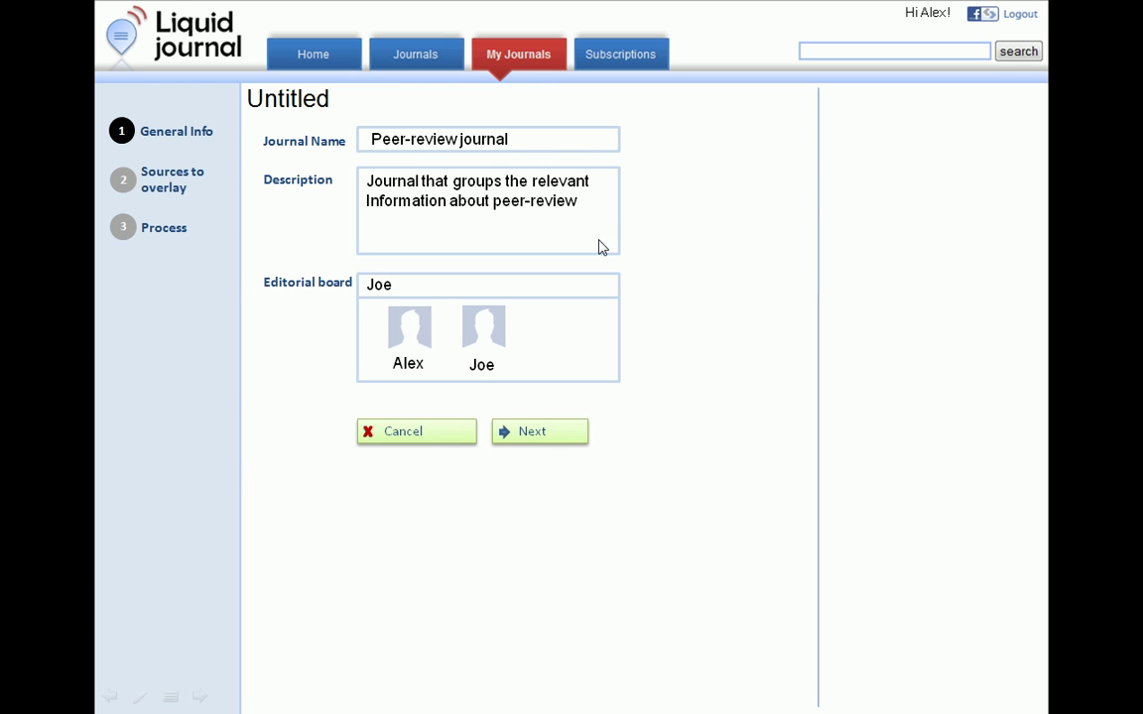
{"action": "left_click", "coordinate": [544, 433]}
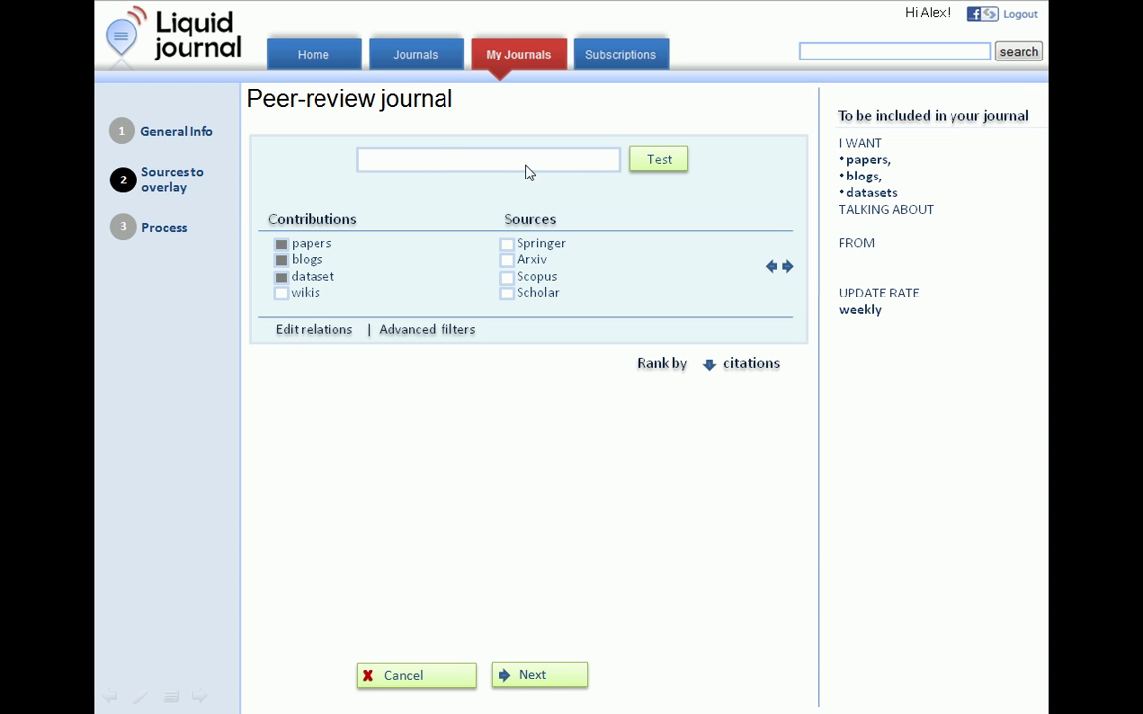
Step: Define the journal's query as "peer review" from the sources Springer and Arxiv, test it, and continue to the process settings
{"action": "type", "text": "peer review"}
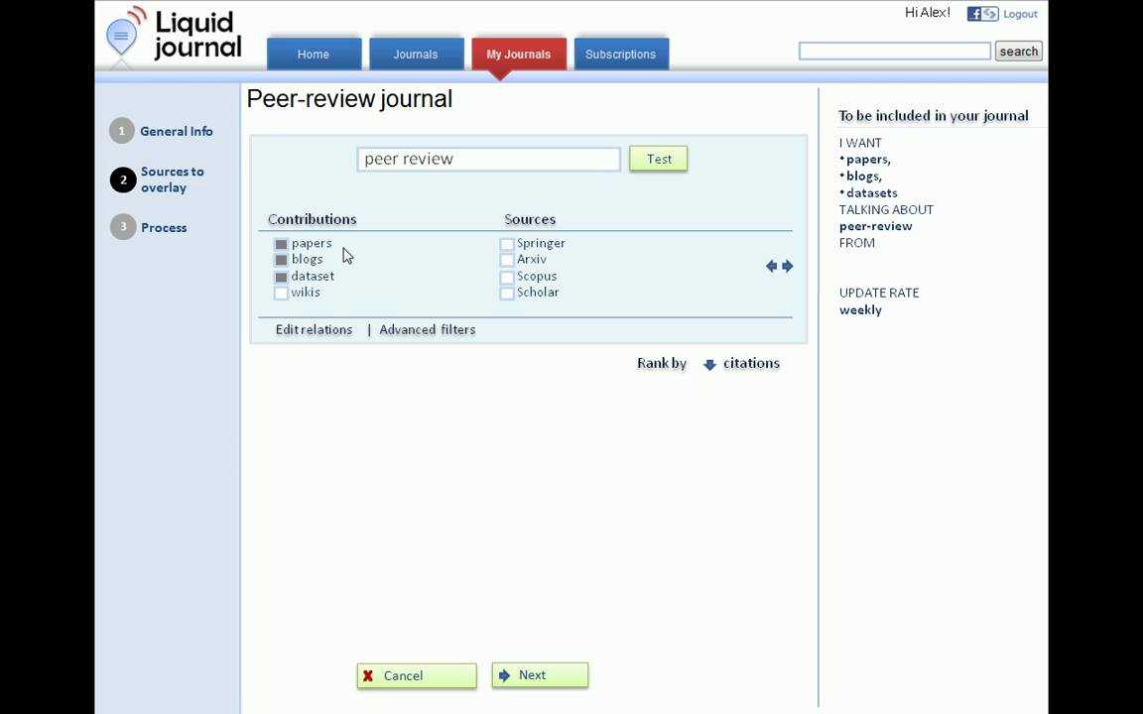
{"action": "left_click", "coordinate": [508, 246]}
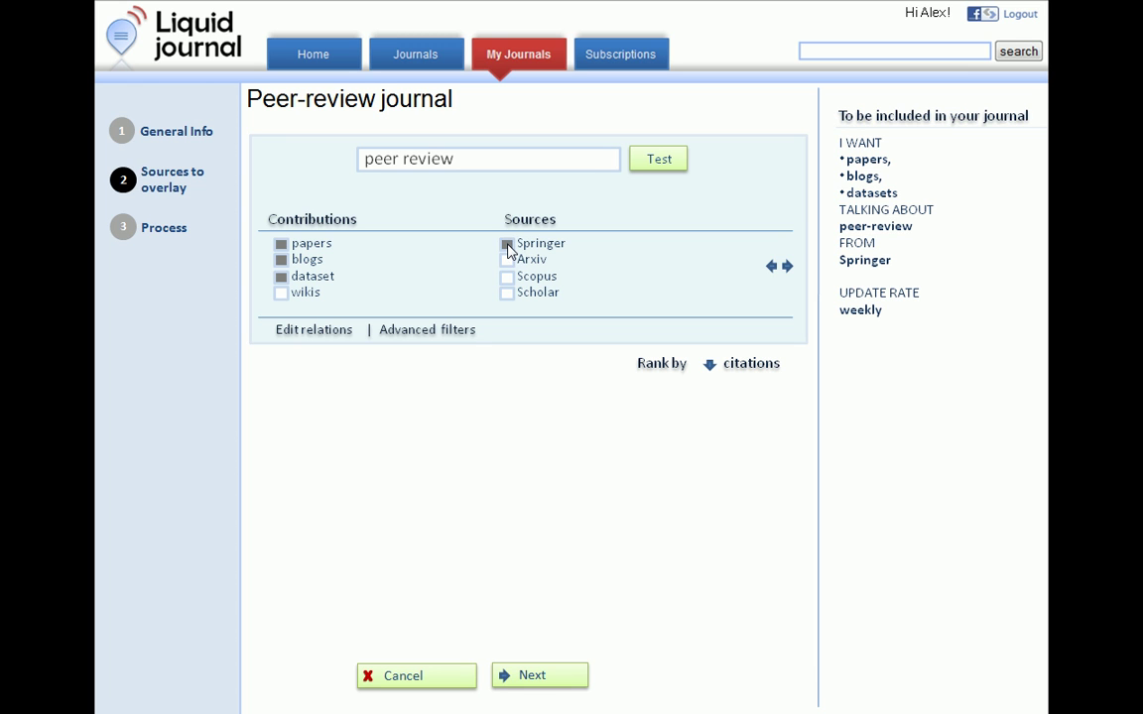
{"action": "left_click", "coordinate": [507, 261]}
{"action": "left_click", "coordinate": [668, 166]}
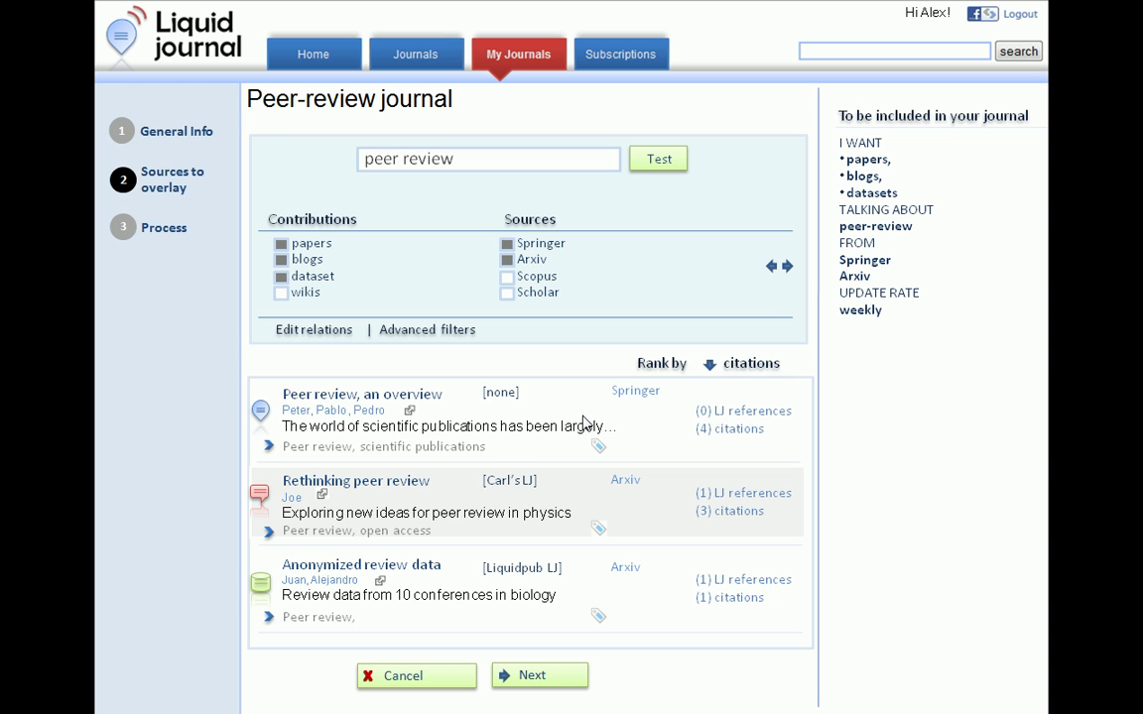
{"action": "left_click", "coordinate": [529, 675]}
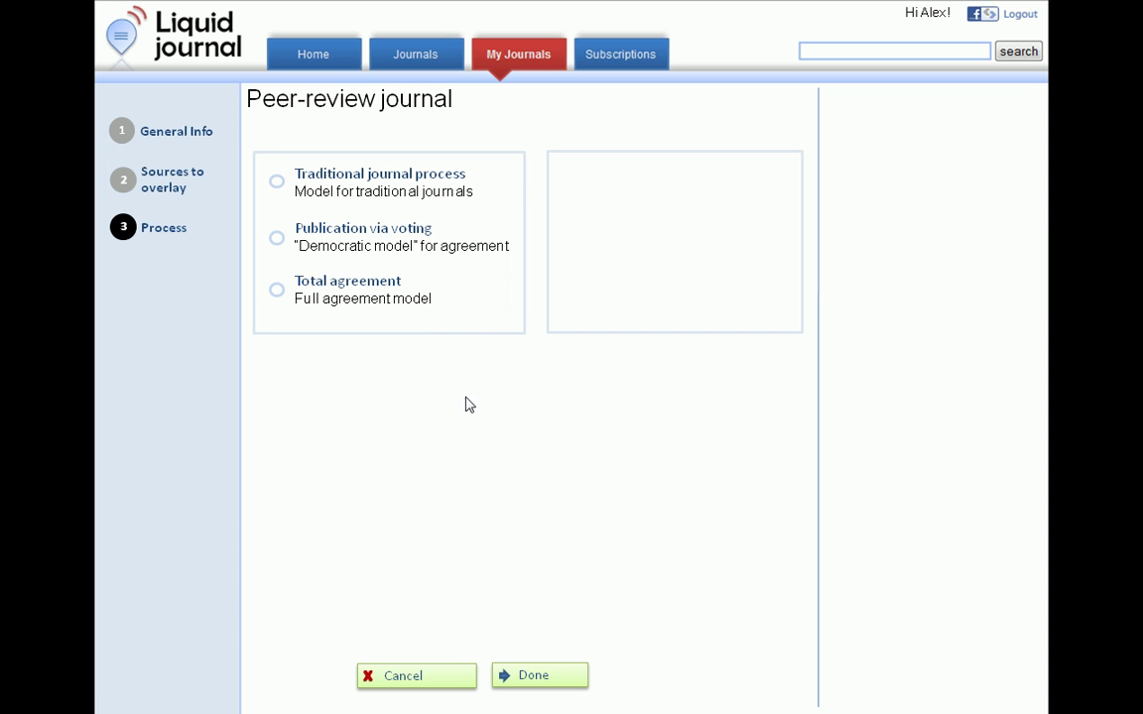
Step: Finish creating the journal with the Total agreement process and update its contributions
{"action": "left_click", "coordinate": [349, 295]}
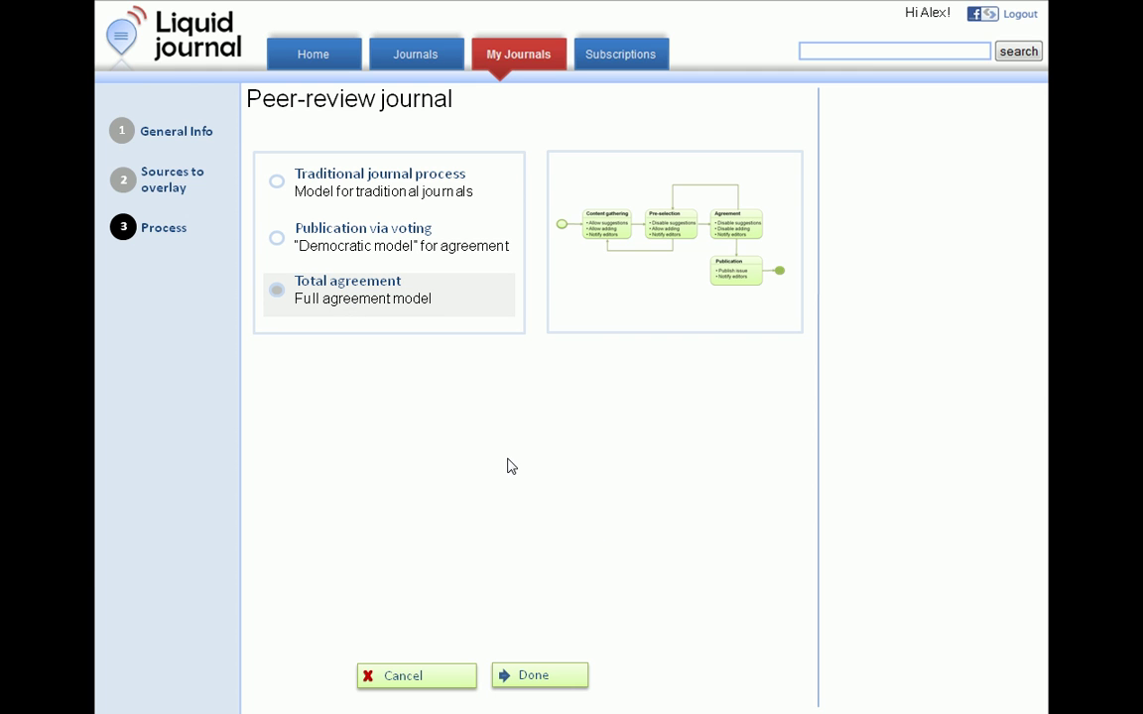
{"action": "left_click", "coordinate": [551, 683]}
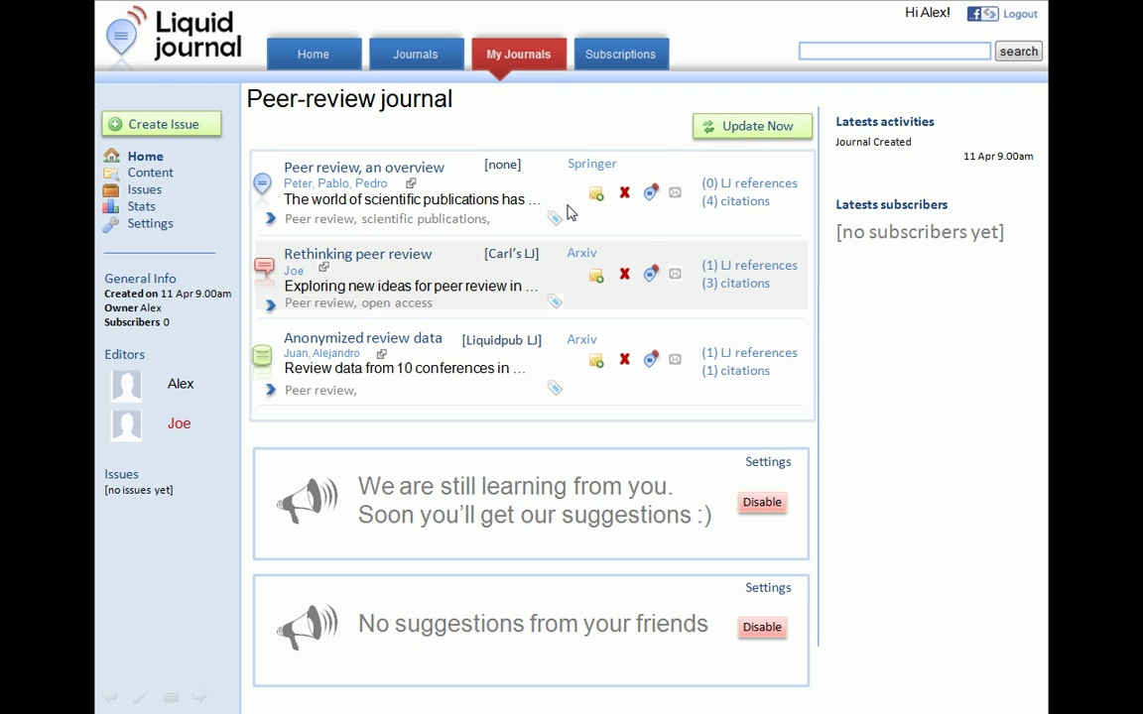
{"action": "left_click", "coordinate": [755, 130]}
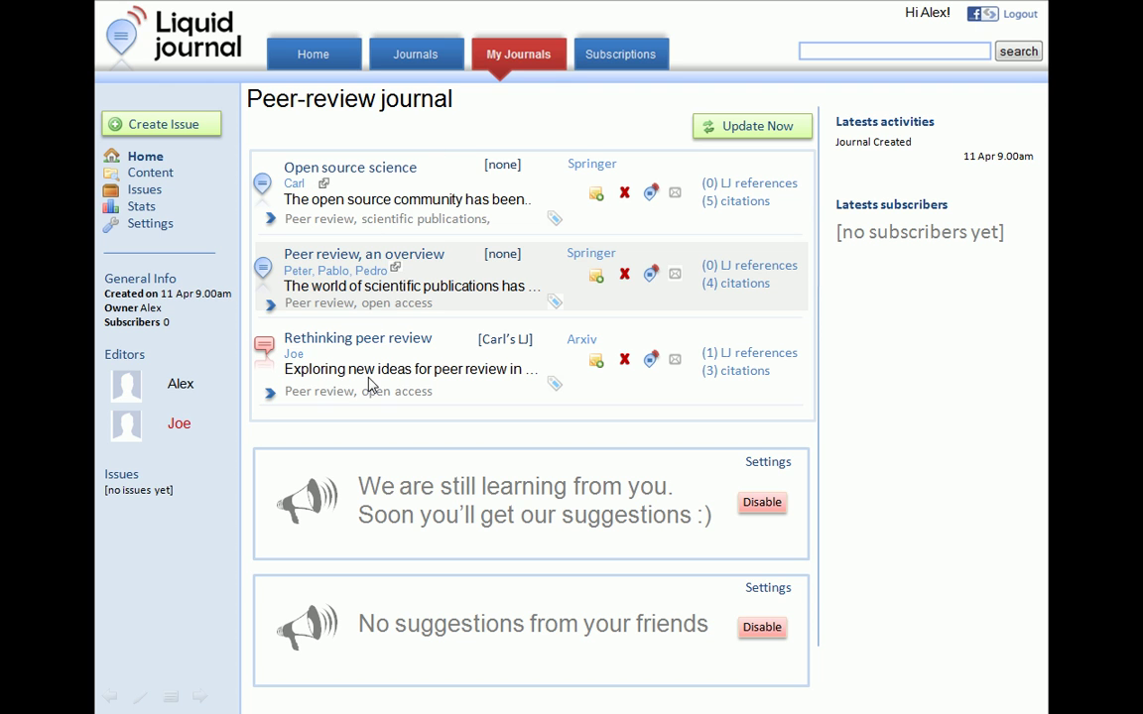
Step: Check the details of "Open source science" in the journal's content and remove that contribution from the journal
{"action": "left_click", "coordinate": [150, 174]}
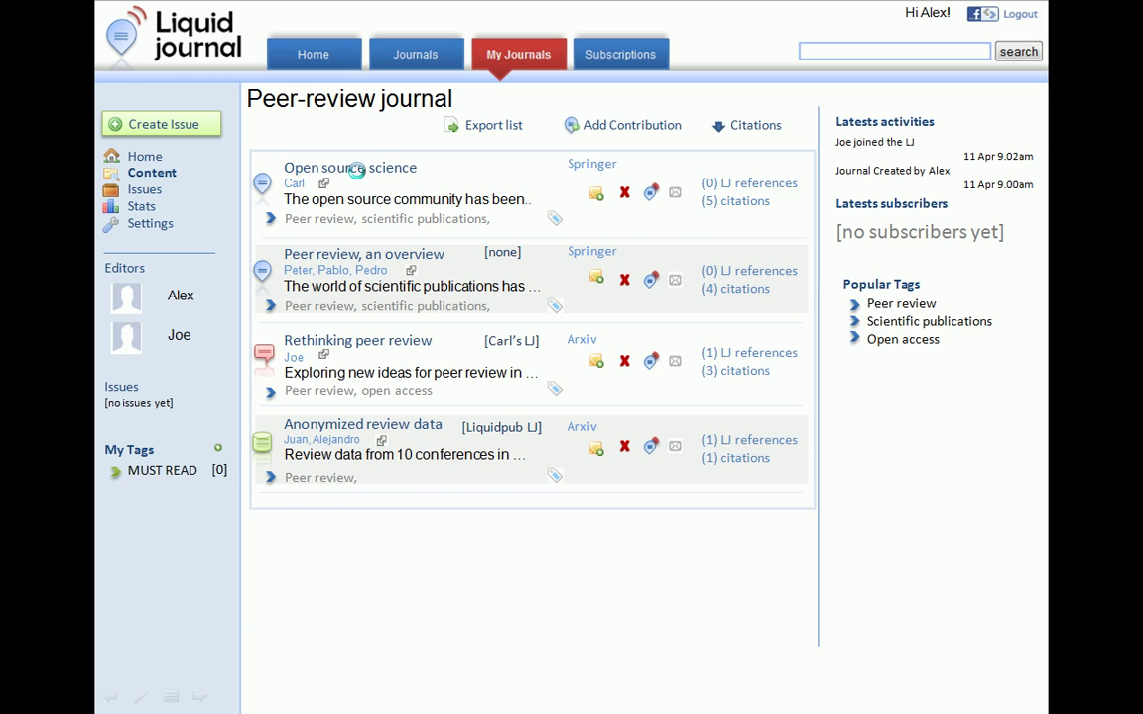
{"action": "left_click", "coordinate": [361, 179]}
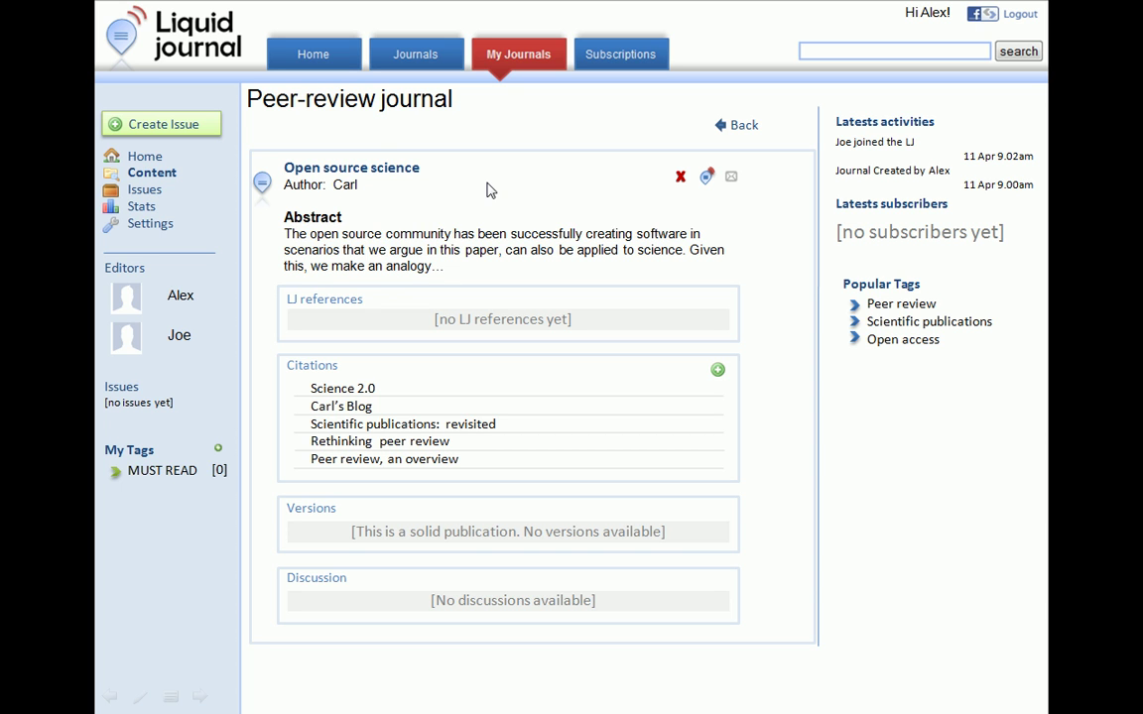
{"action": "left_click", "coordinate": [739, 125]}
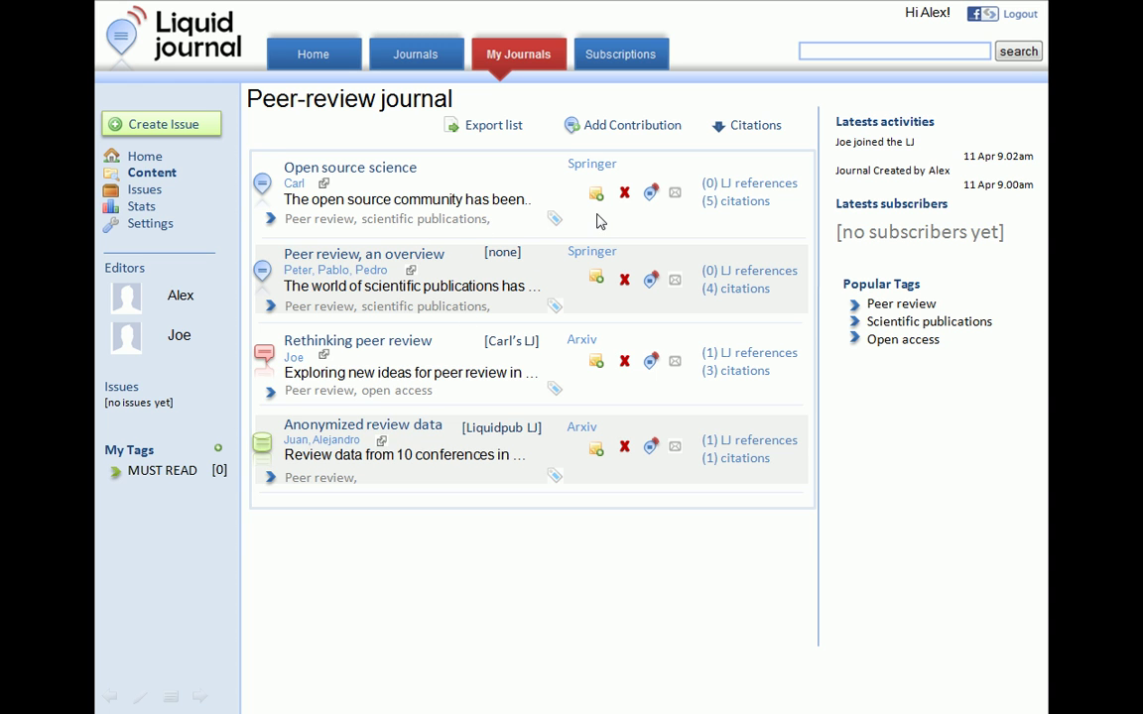
{"action": "left_click", "coordinate": [624, 193]}
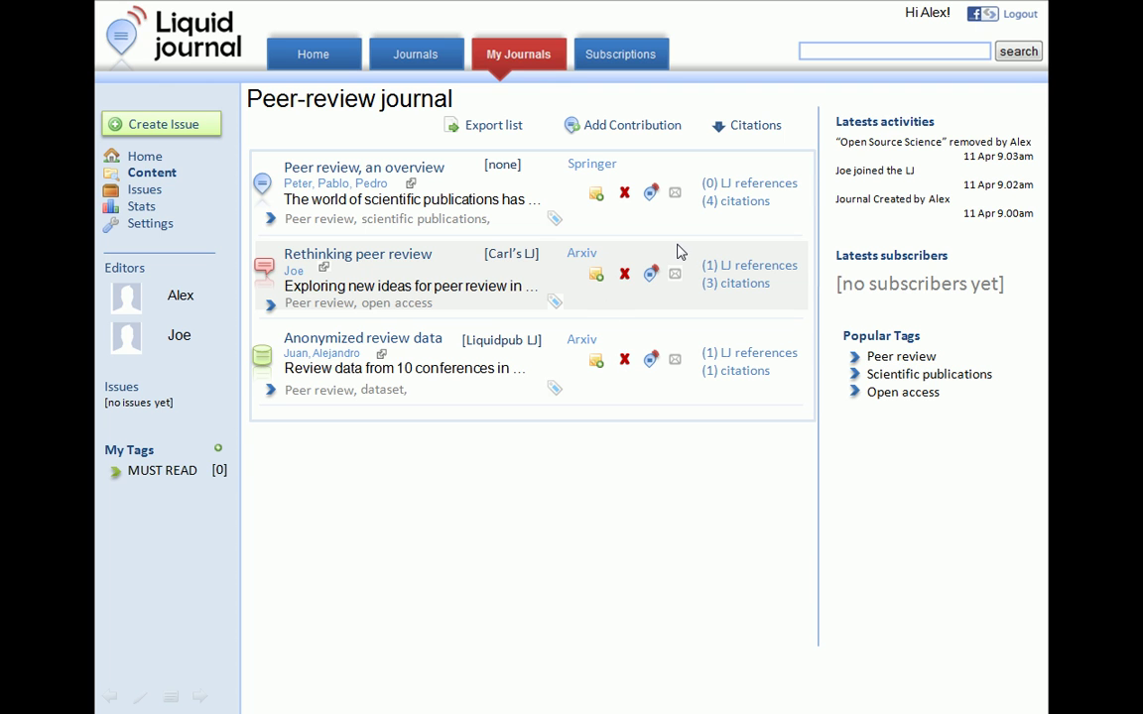
{"action": "left_click", "coordinate": [612, 134]}
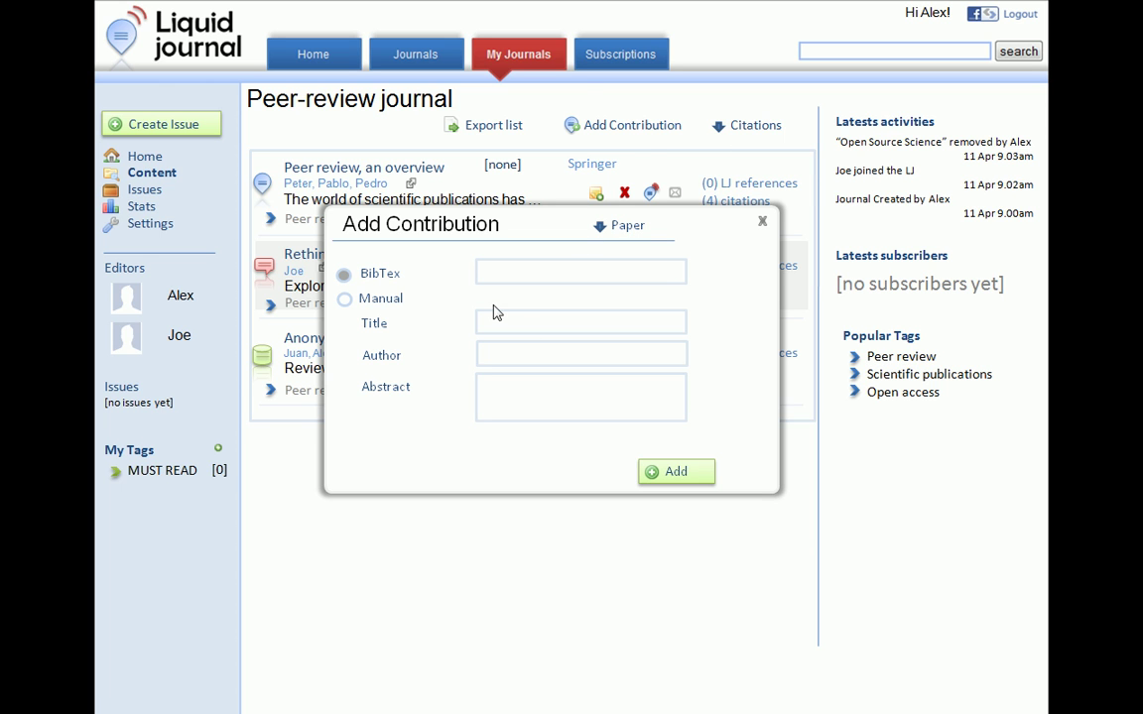
{"action": "left_click", "coordinate": [622, 228]}
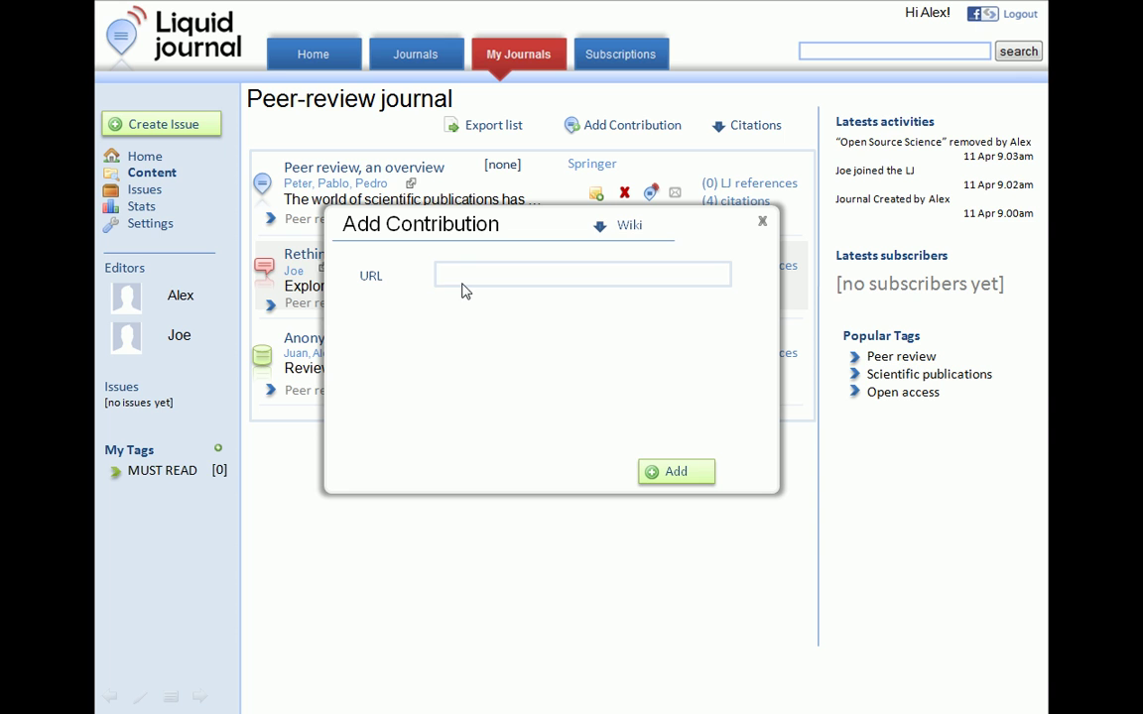
{"action": "type", "text": "http://en.wikipedia.org/wiki/Peer_review"}
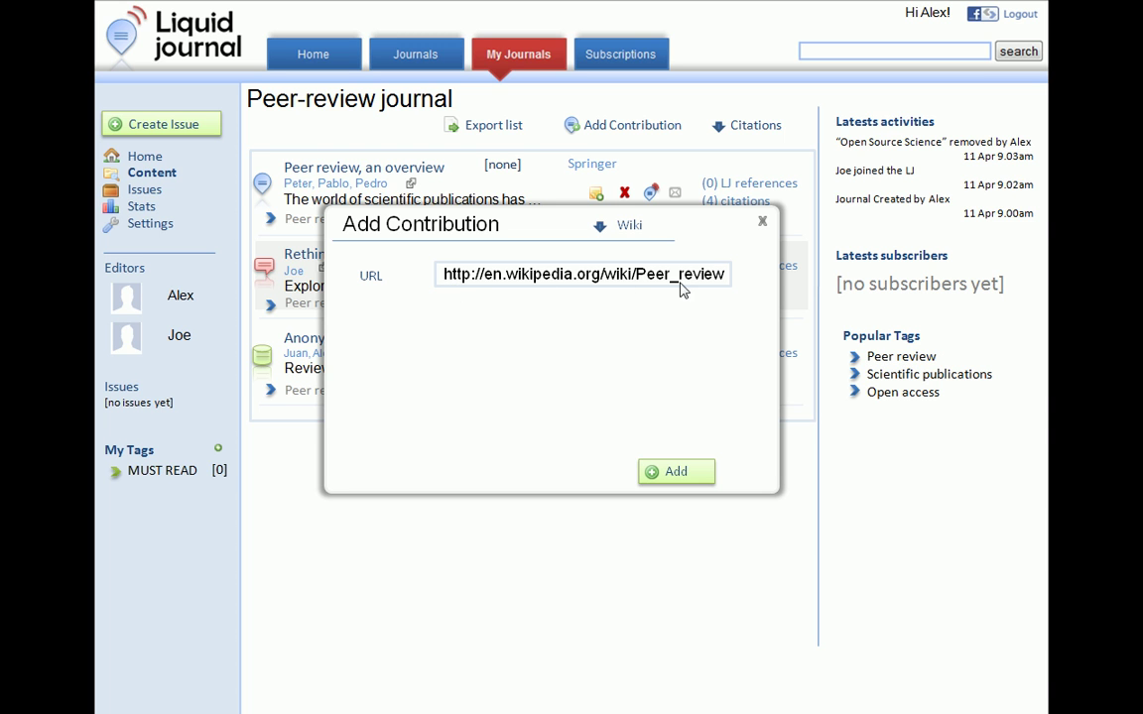
{"action": "left_click", "coordinate": [675, 477]}
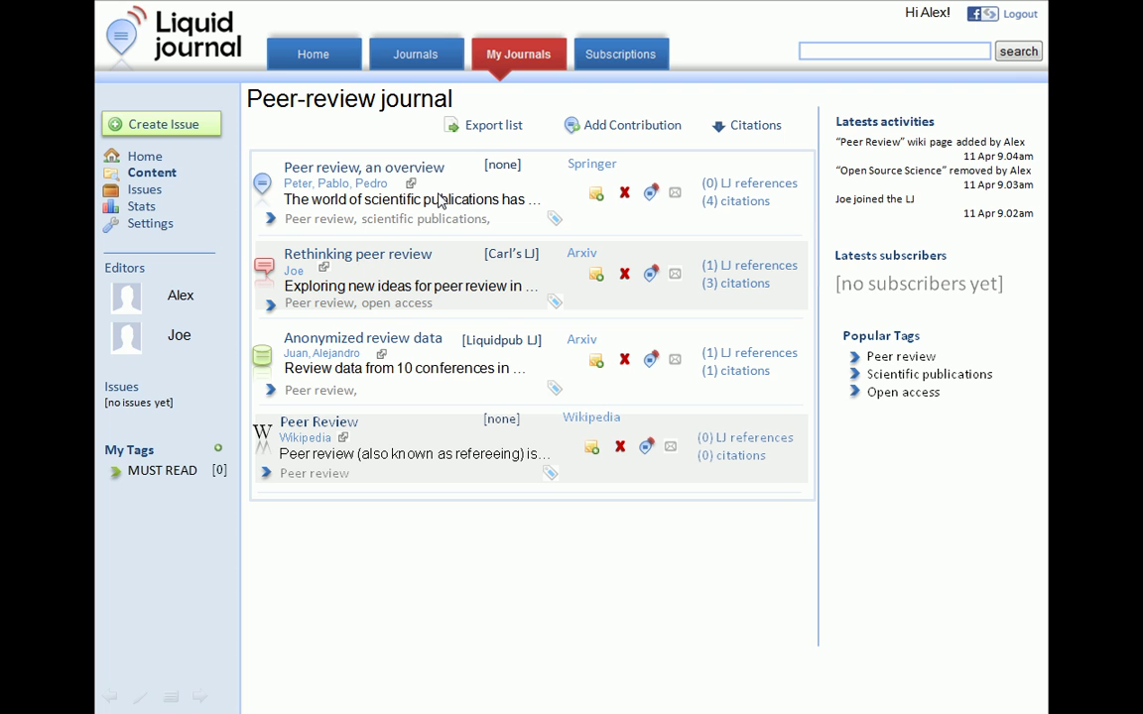
Step: Tag "Peer review, an overview" as MUST READ and add the tag "dataset" to "Anonymized review data"
{"action": "left_click_drag", "start_coordinate": [440, 199], "coordinate": [195, 496]}
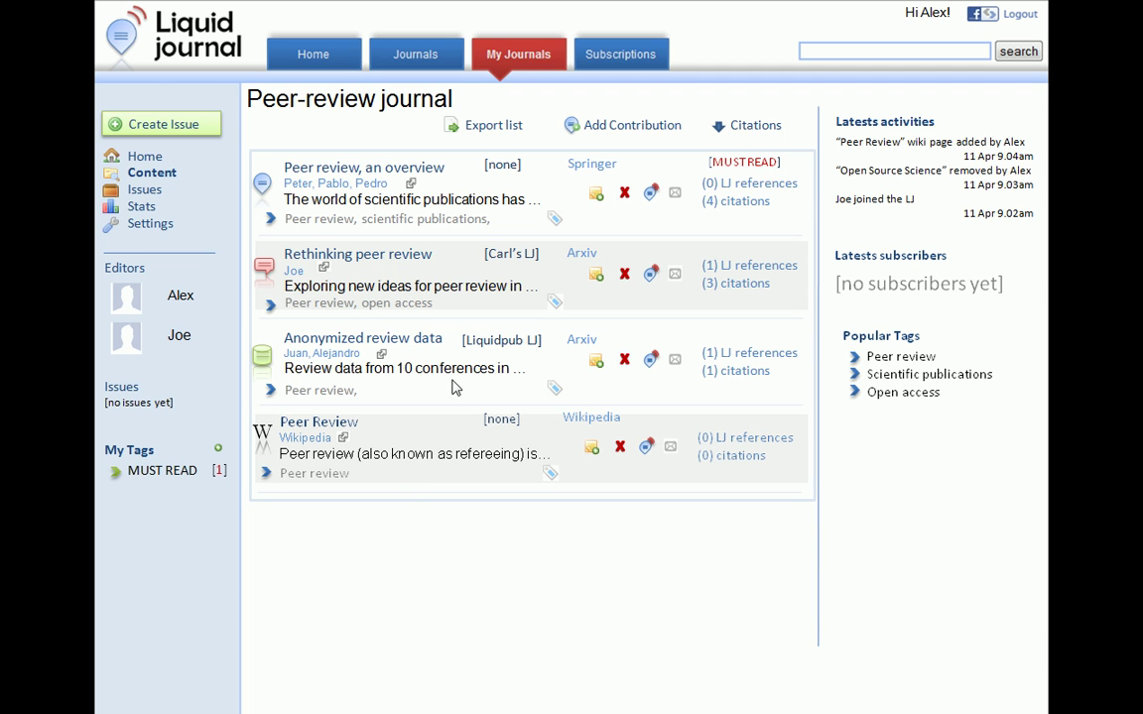
{"action": "left_click", "coordinate": [555, 391]}
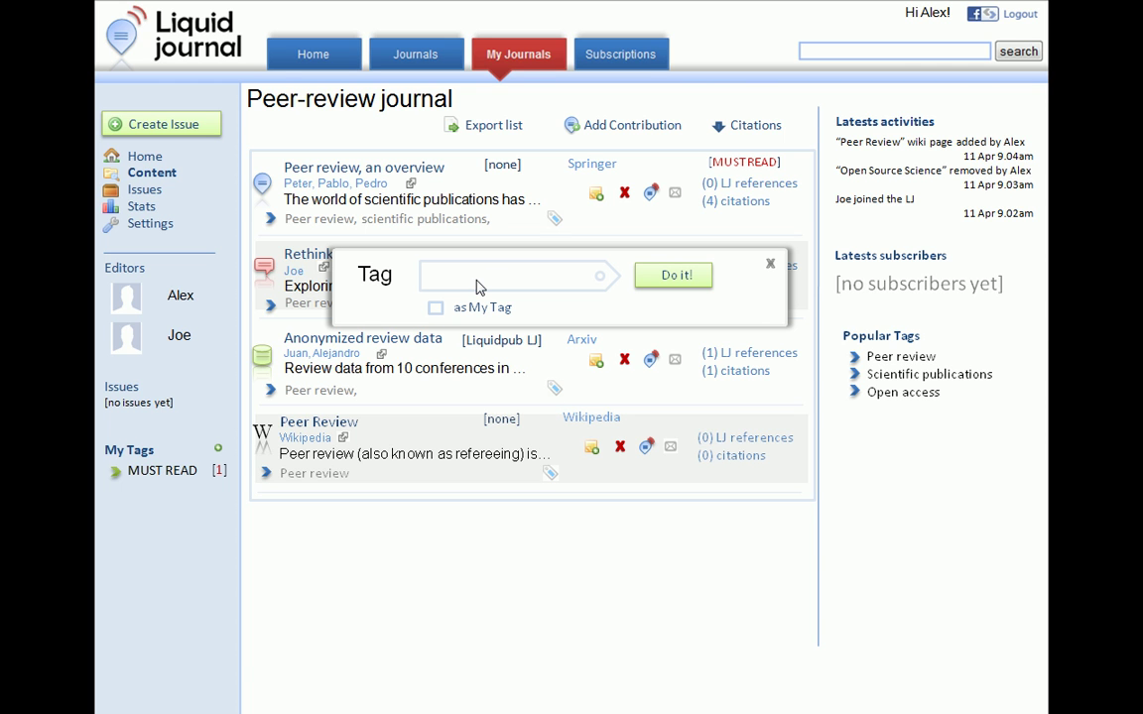
{"action": "type", "text": "dataset"}
{"action": "left_click", "coordinate": [672, 284]}
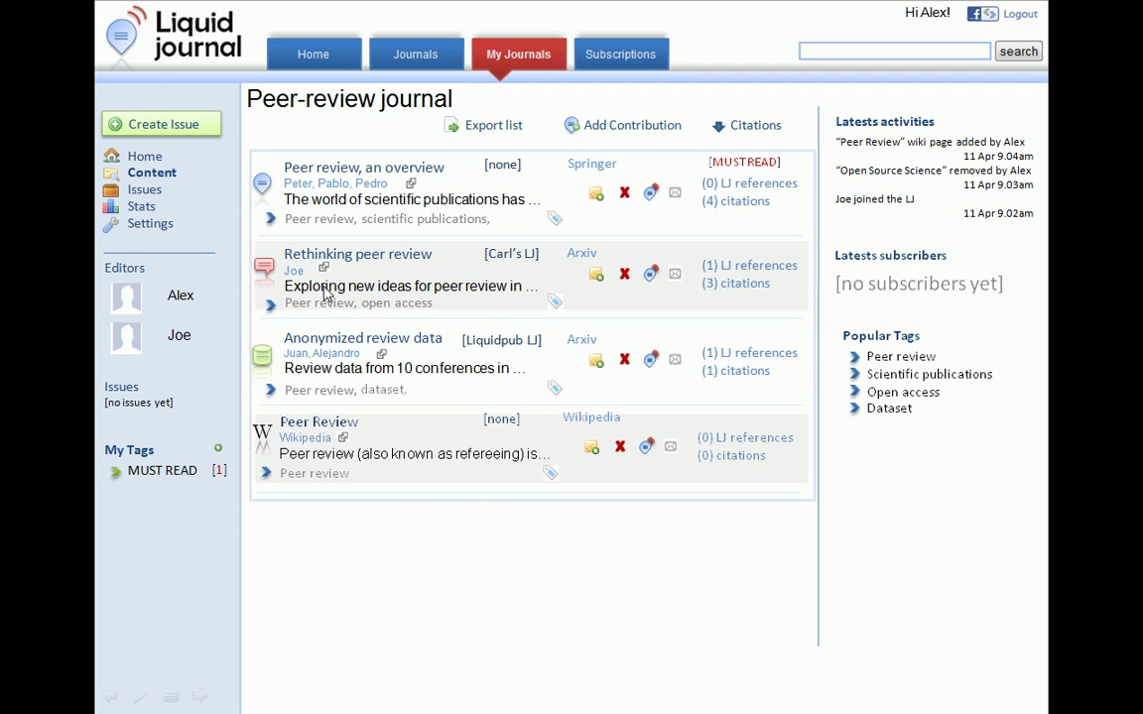
Step: Start an issue named "Issue on new review models" with the description "This special issue covers topics related to recent developments in peer review"
{"action": "left_click", "coordinate": [142, 192]}
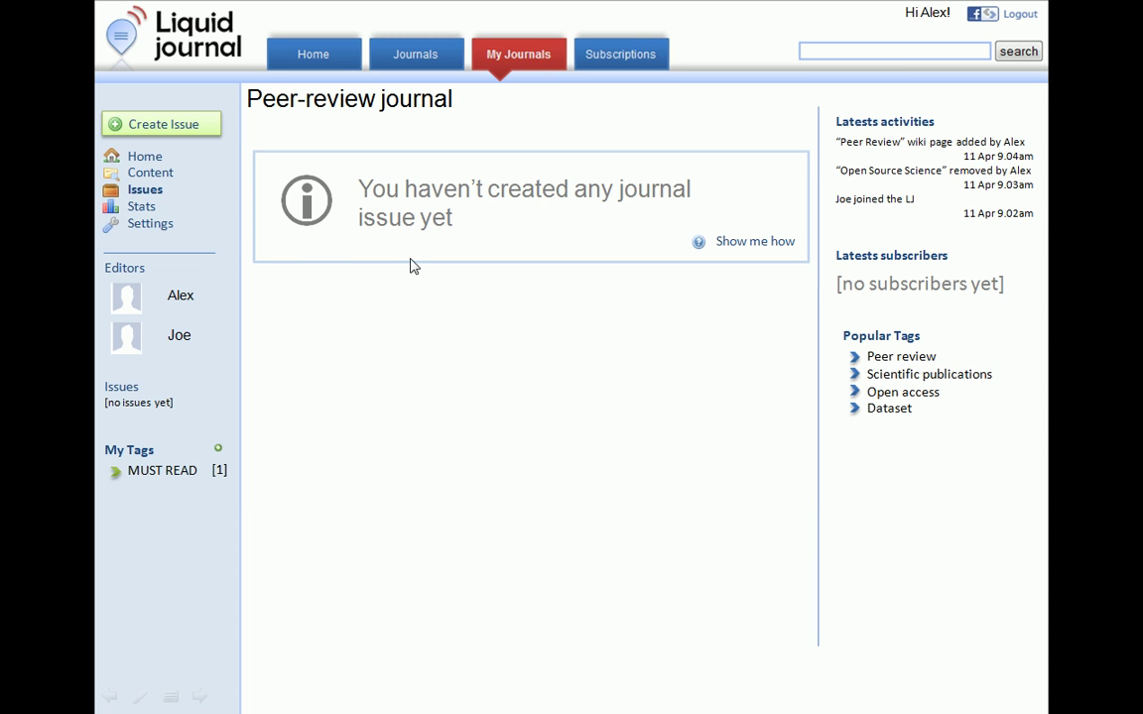
{"action": "left_click", "coordinate": [164, 126]}
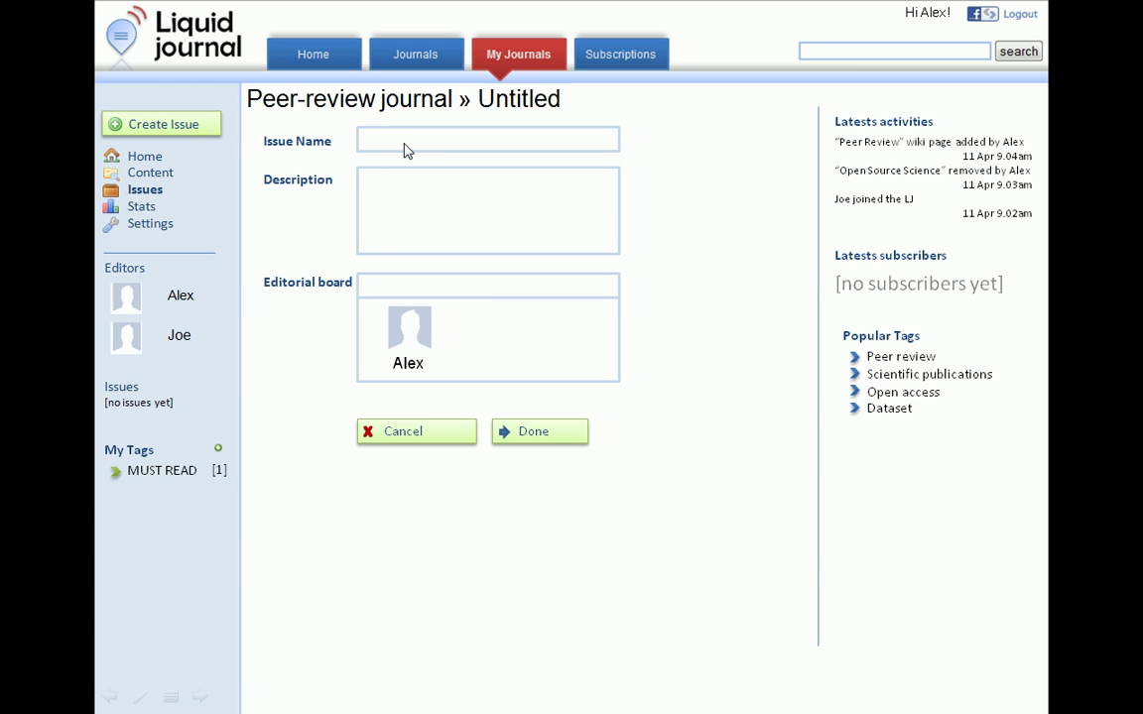
{"action": "type", "text": "Issue on new review models"}
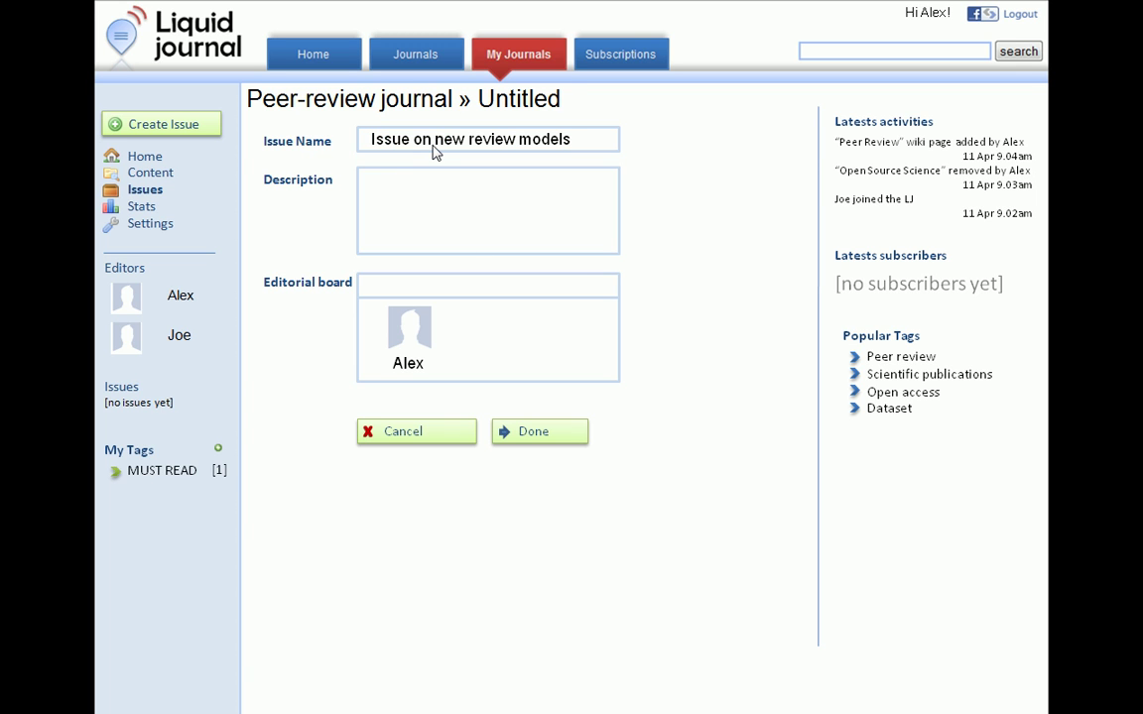
{"action": "left_click", "coordinate": [434, 151]}
{"action": "type", "text": "This special issue covers top"}
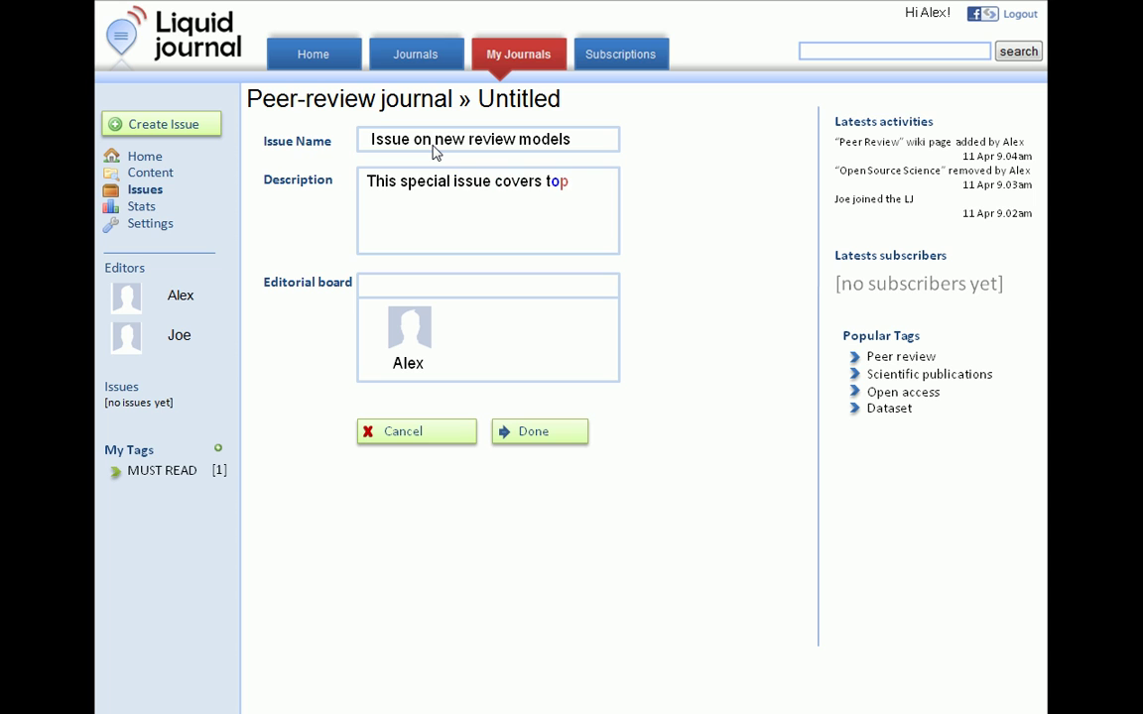
{"action": "type", "text": "ics related to recent developments in peer review"}
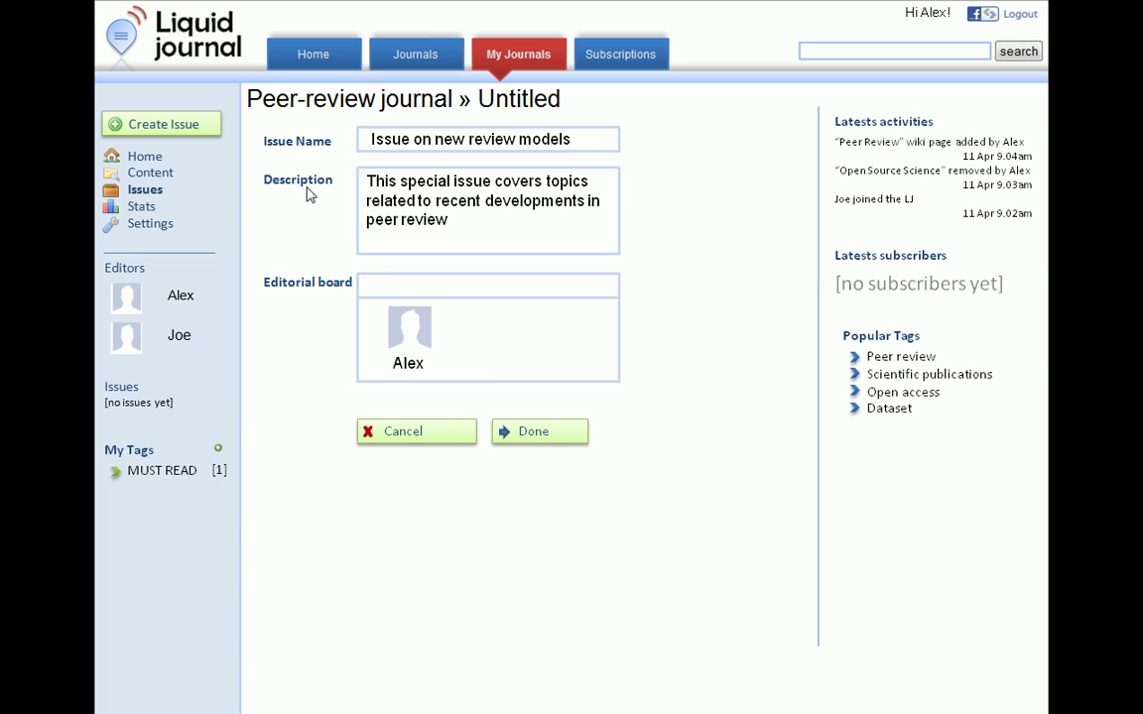
Step: Add the co-editor by first name to the issue's editorial board and finish creating the issue
{"action": "key", "text": "Tab"}
{"action": "type", "text": "Joe"}
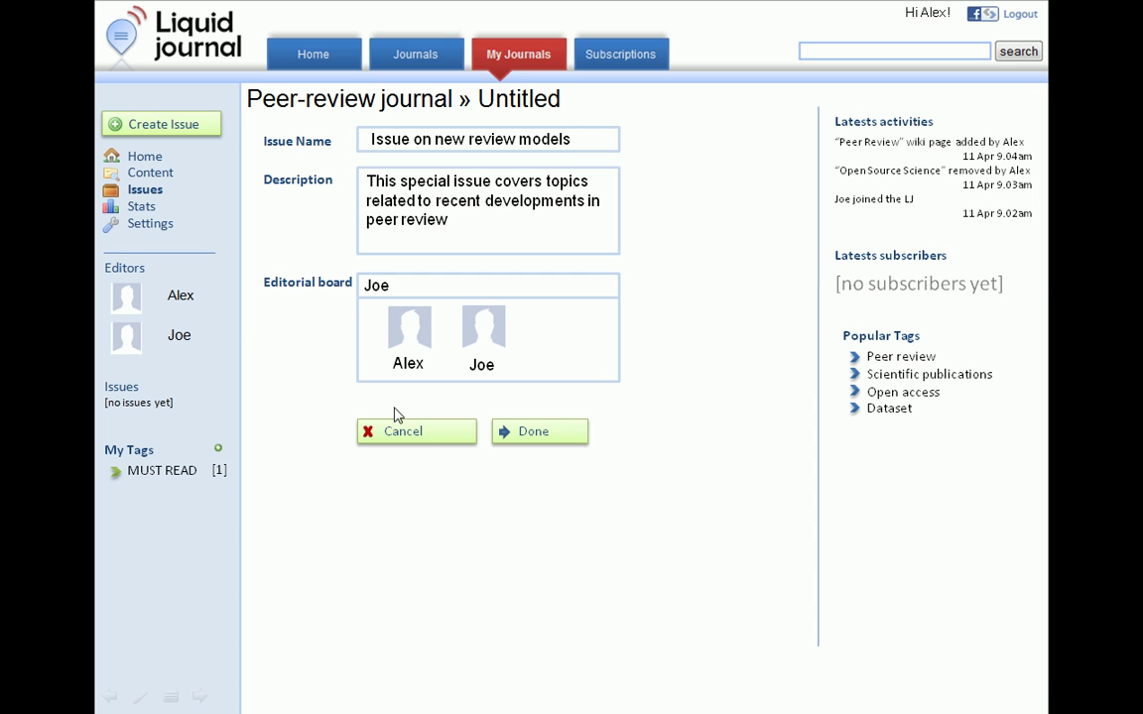
{"action": "left_click", "coordinate": [533, 433]}
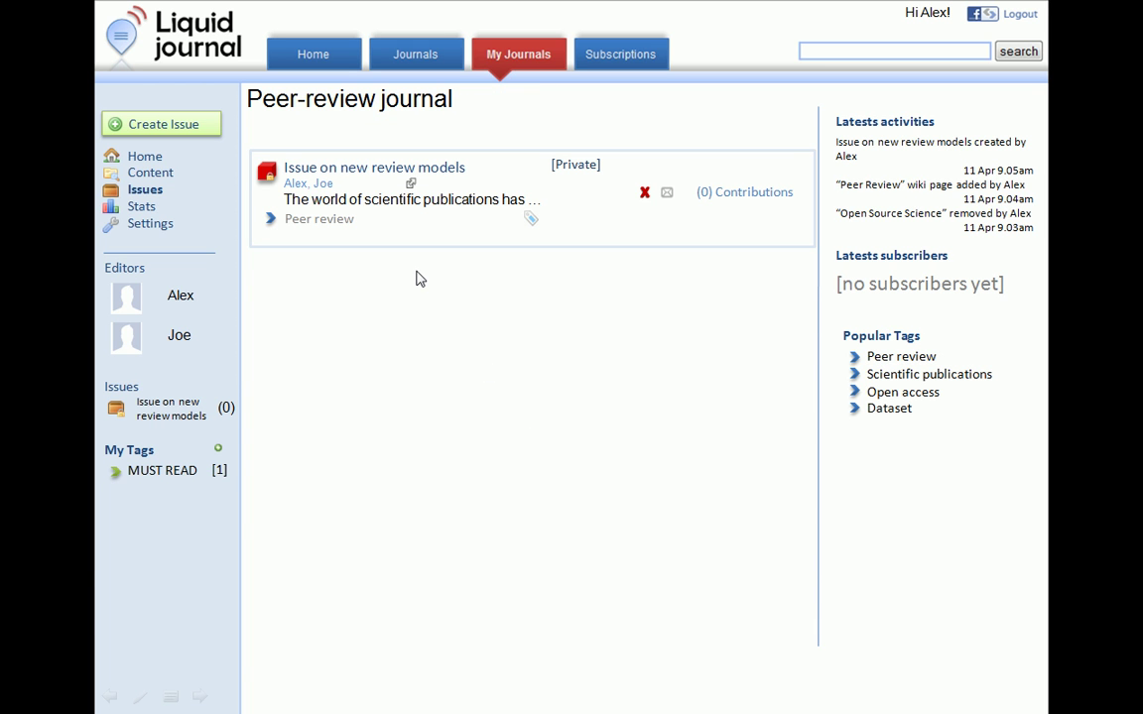